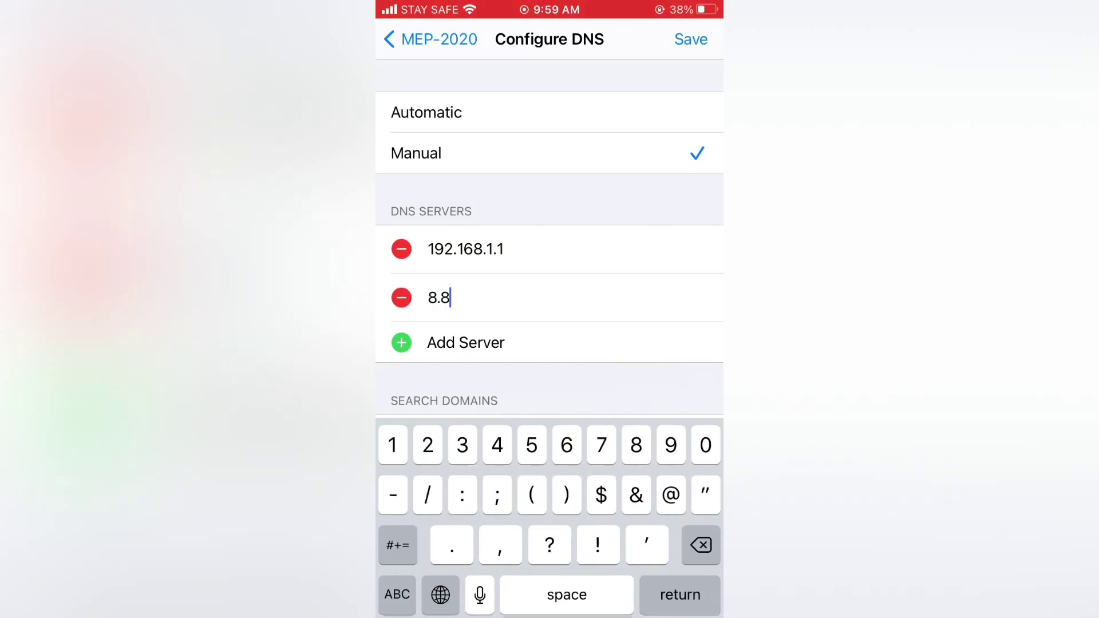
text(.8.8)
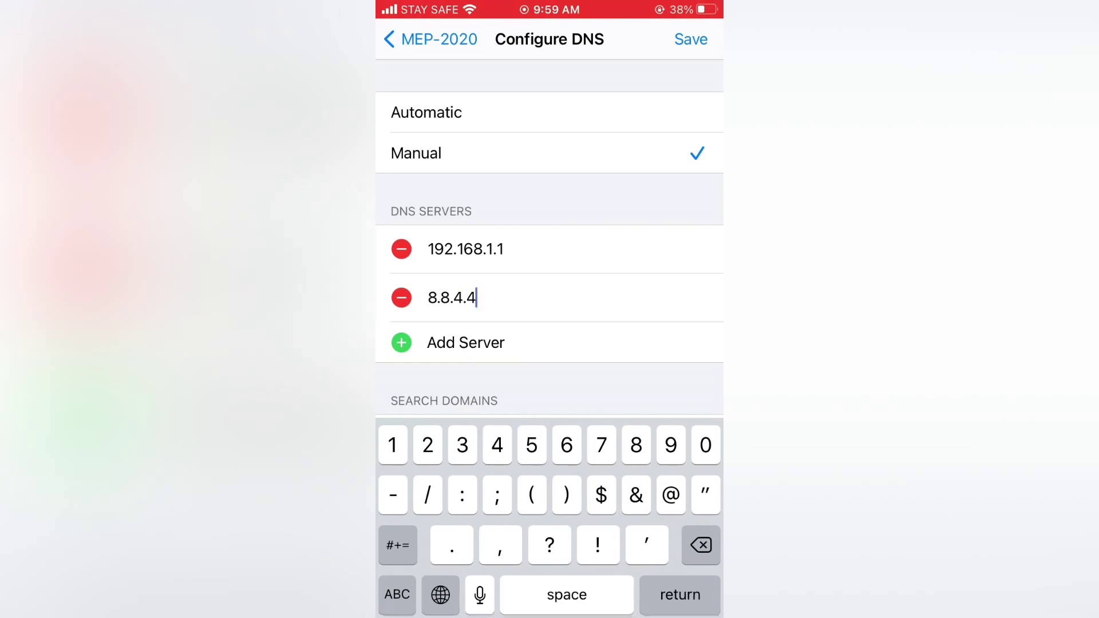
- Save MEP-2020's manual DNS configuration with servers 192.168.1.1 and 8.8.4.4
click(690, 38)
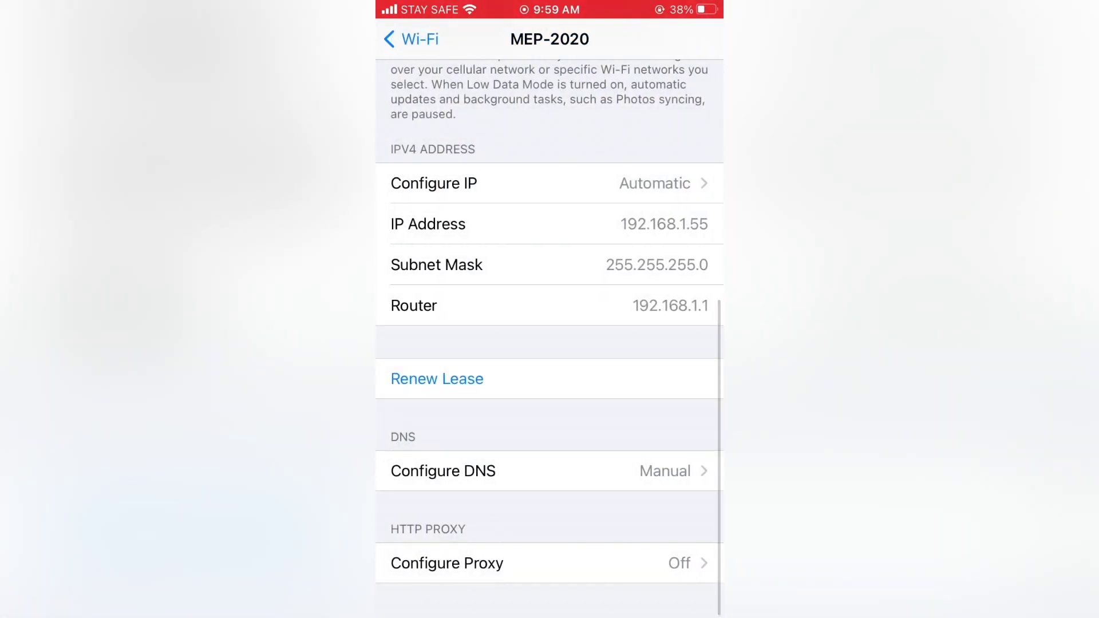